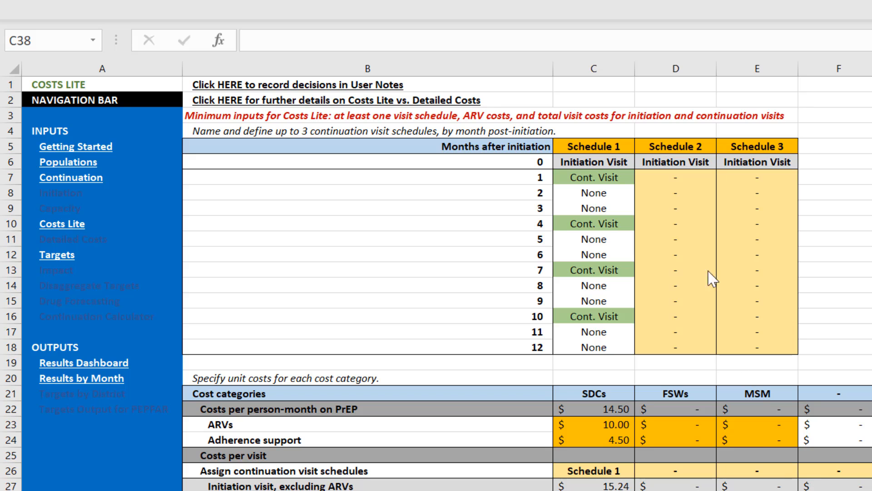
Step: Mark months 2, 4 and 6 of Schedule 2 as Cont. Visit
click(692, 195)
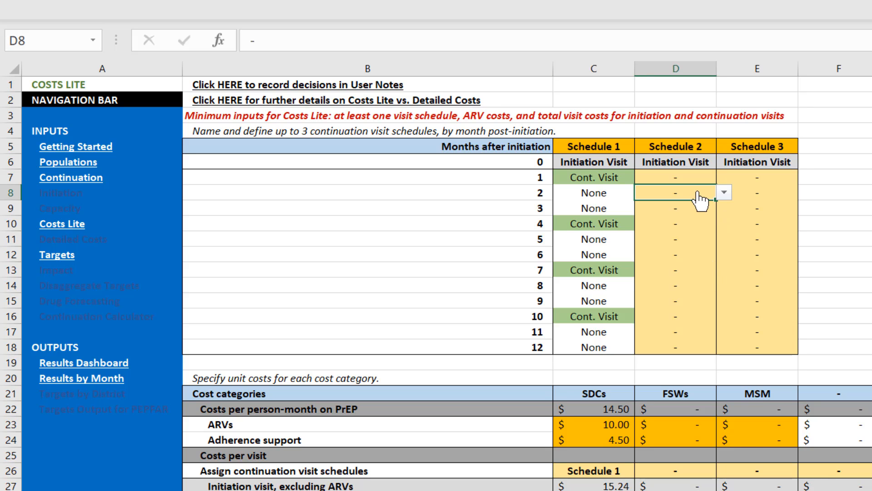
click(724, 192)
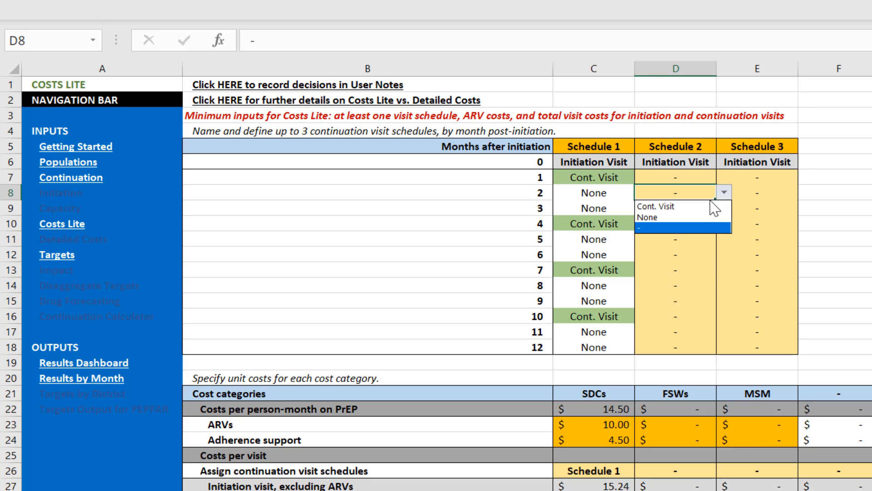
click(702, 205)
click(695, 225)
click(724, 223)
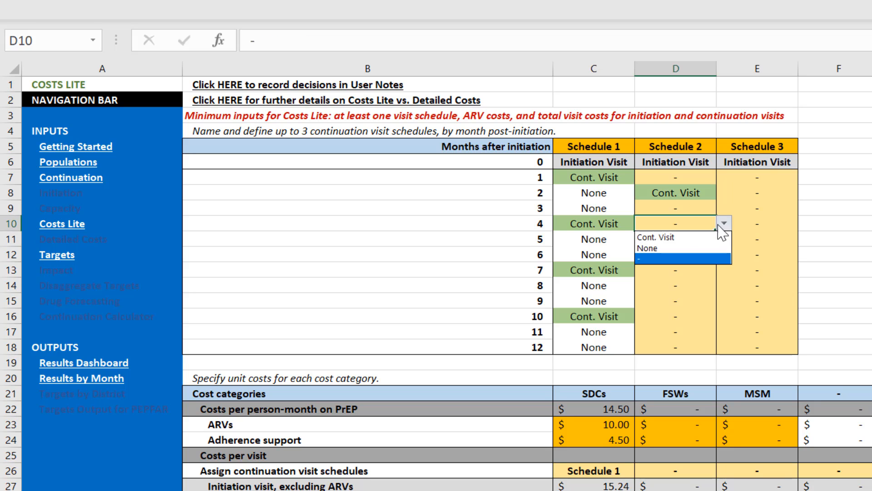
click(688, 237)
click(695, 255)
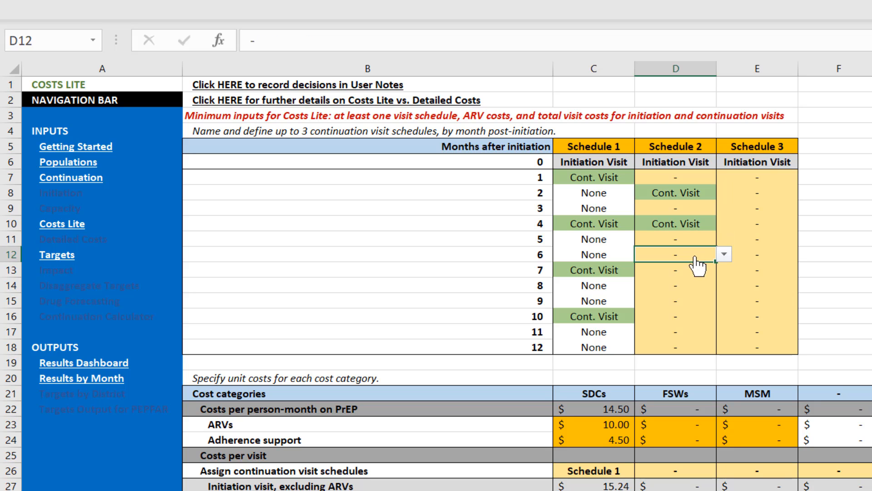
click(722, 254)
click(697, 269)
Step: Mark months 8, 10 and 12 of Schedule 2 as Cont. Visit
click(692, 286)
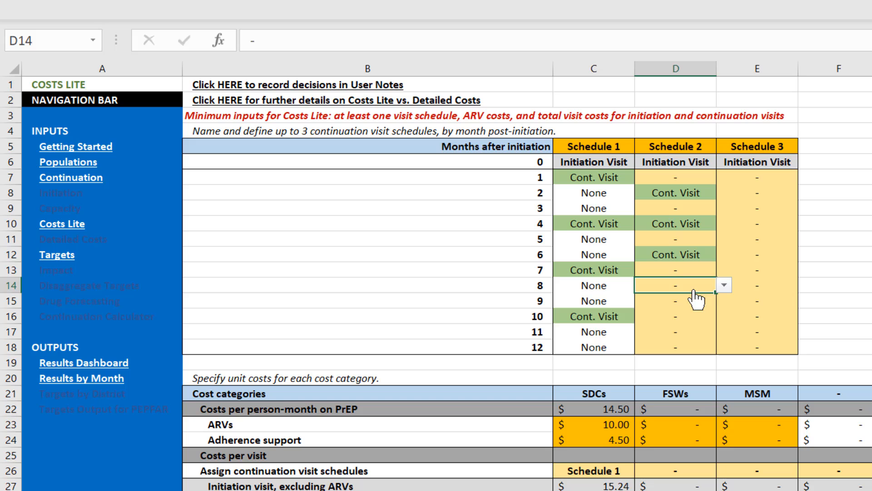
click(723, 286)
click(683, 298)
click(663, 318)
click(722, 317)
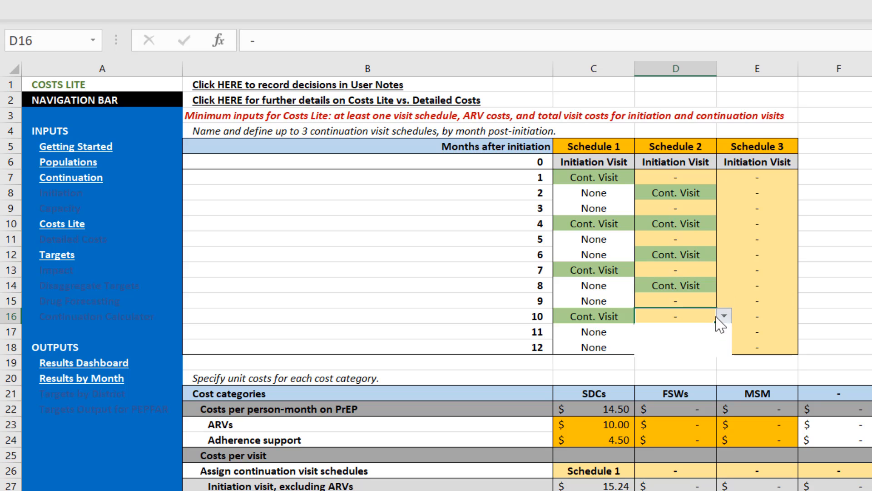
click(681, 328)
click(698, 347)
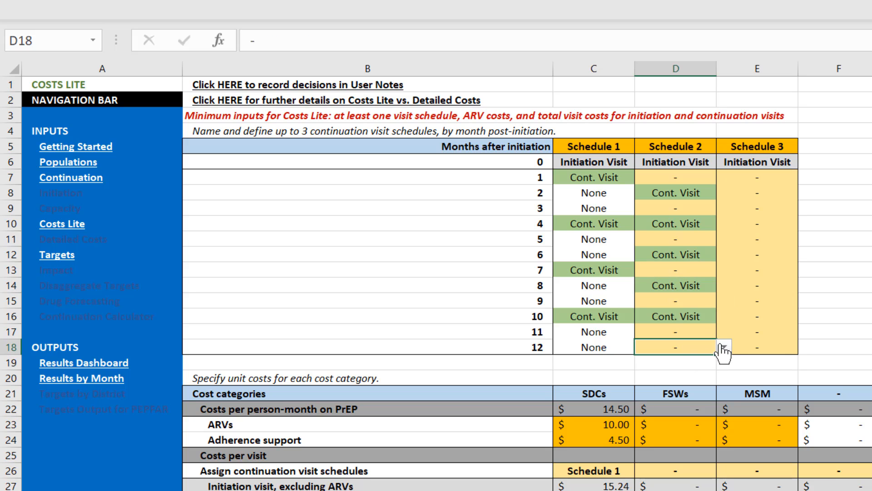
click(723, 348)
click(683, 362)
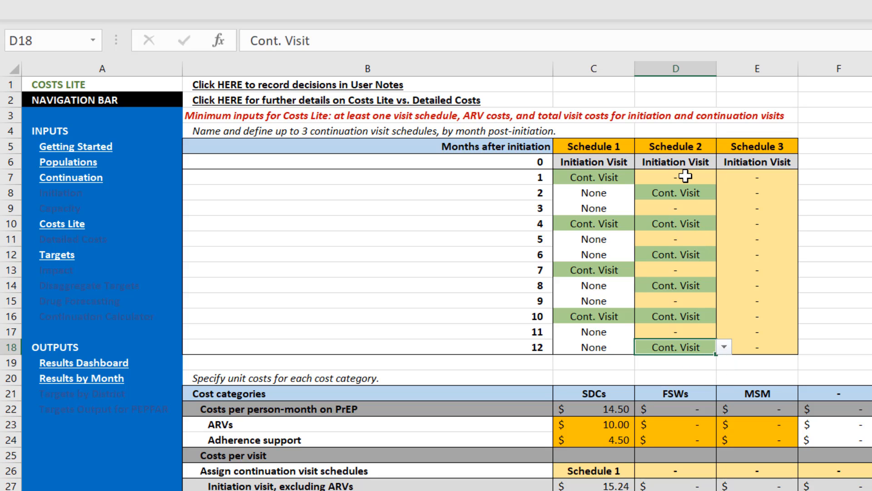
click(835, 321)
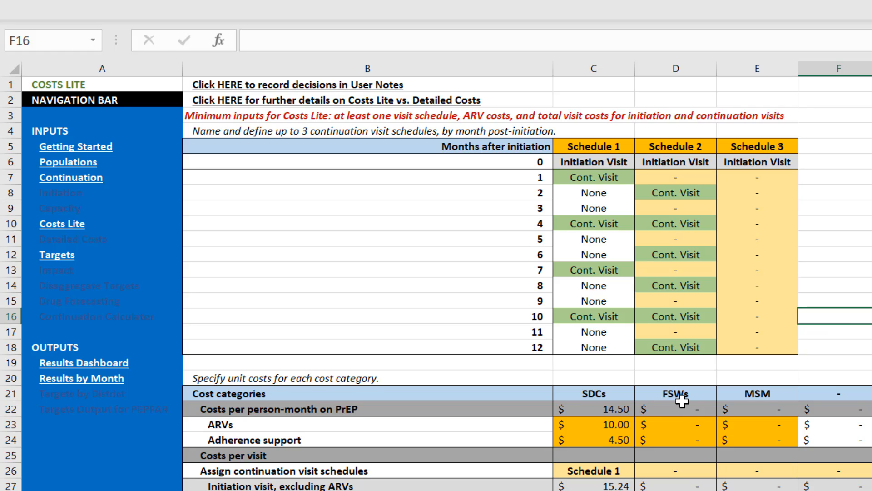
Step: Enter an ARV cost per person-month of 10 for both FSWs and MSM
scroll(679, 400, down, 1)
click(682, 382)
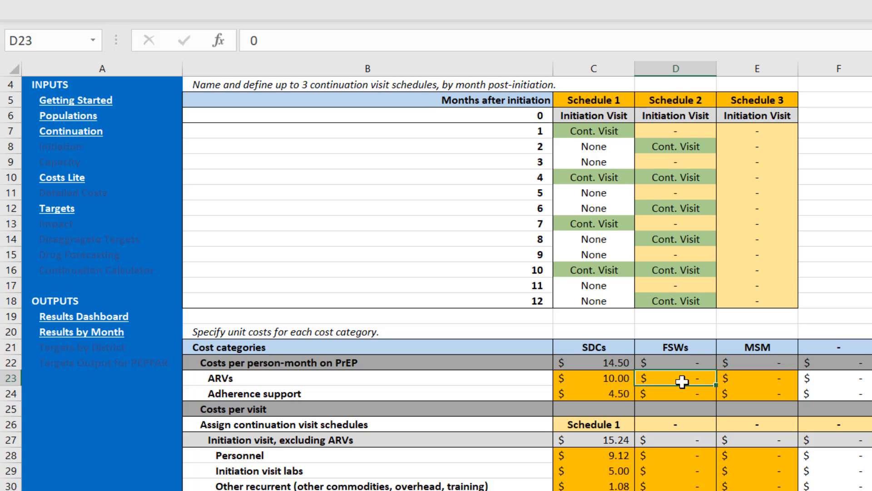
text(10)
key(Tab)
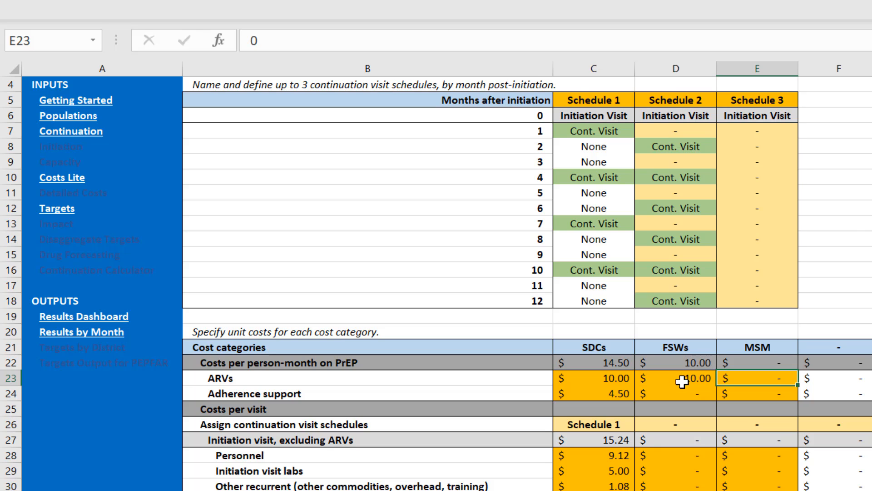
text(10)
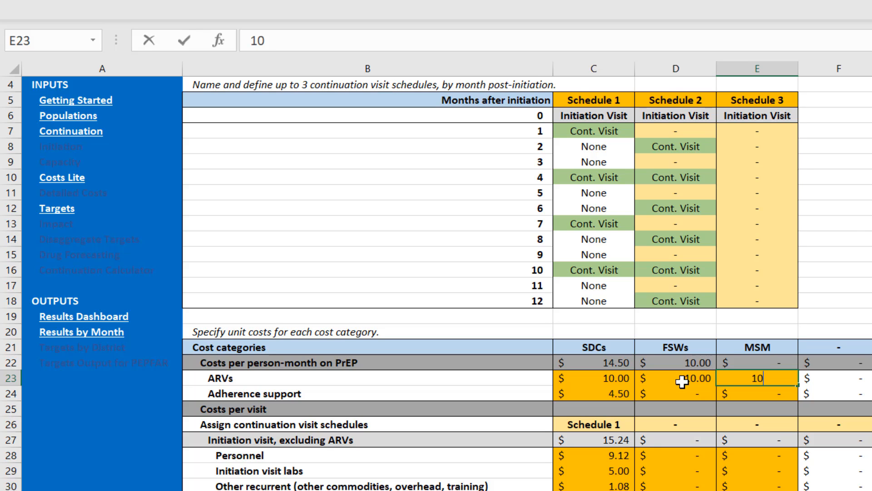
key(Return)
Step: Enter an adherence support cost per person-month of 4.5 for both FSWs and MSM
key(Left)
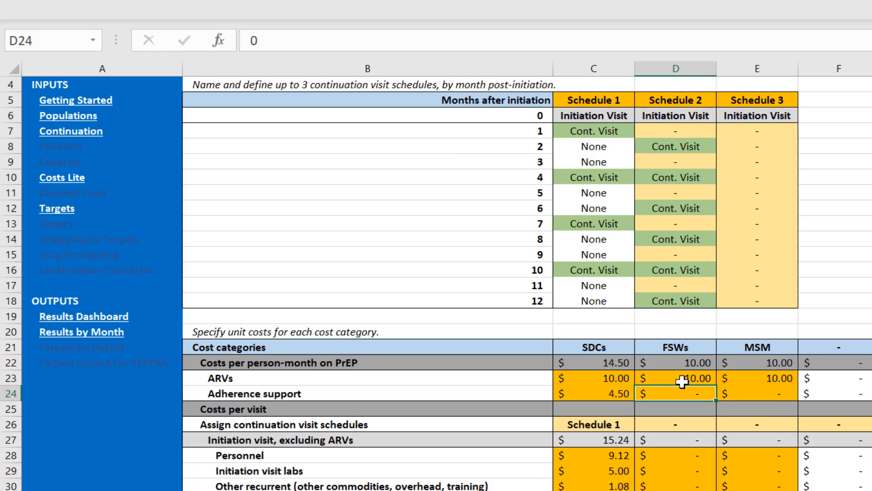
text(4.5)
key(Tab)
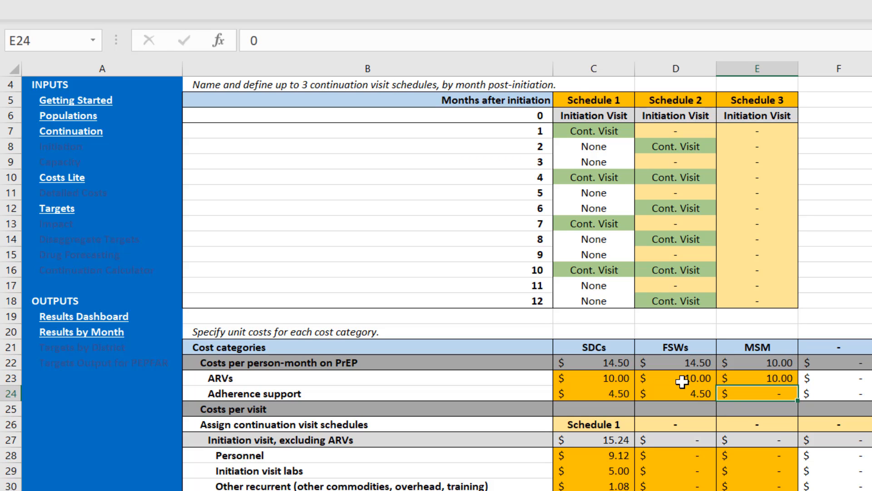
text(4.5)
key(Return)
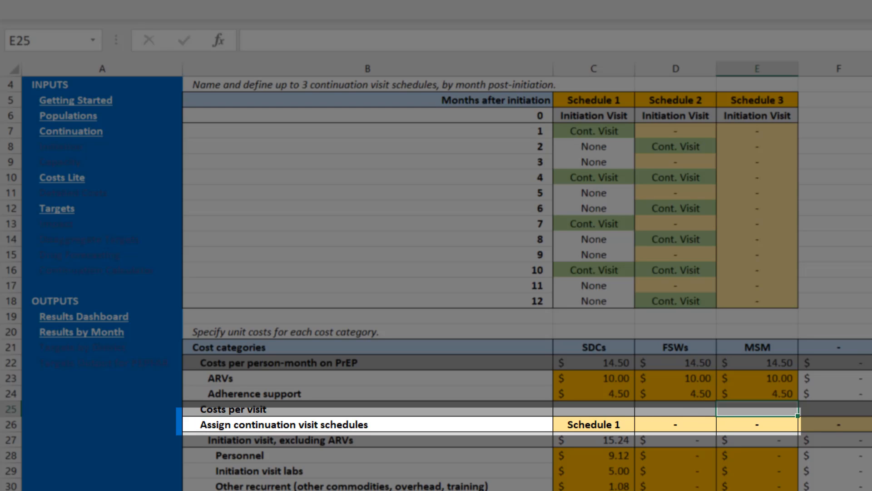
Step: Assign Schedule 2 as the continuation visit schedule for FSWs and MSM
click(668, 425)
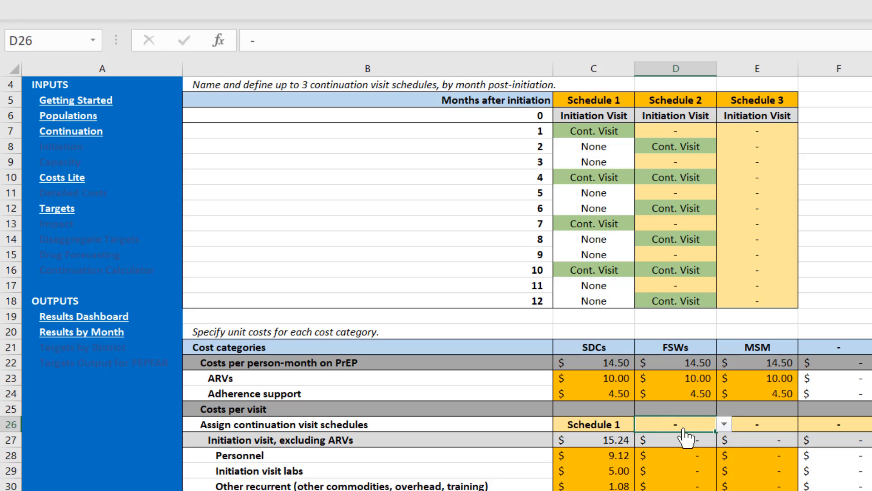
click(724, 424)
click(702, 450)
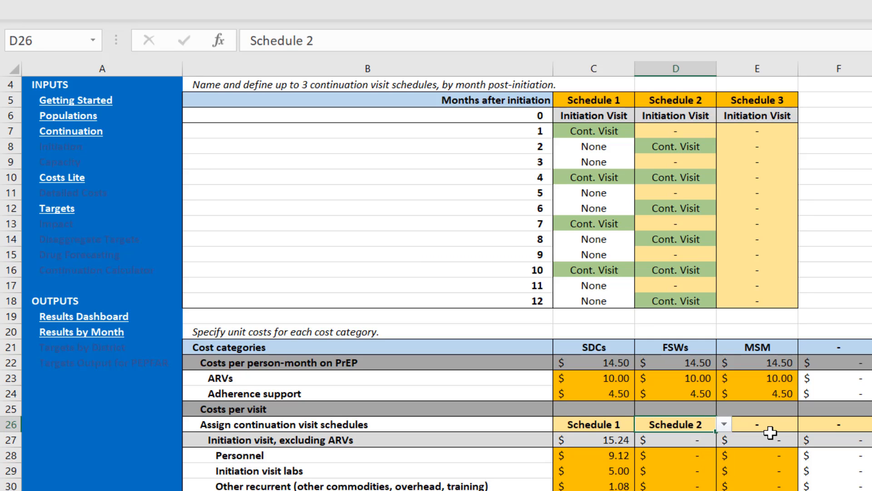
click(781, 427)
click(805, 423)
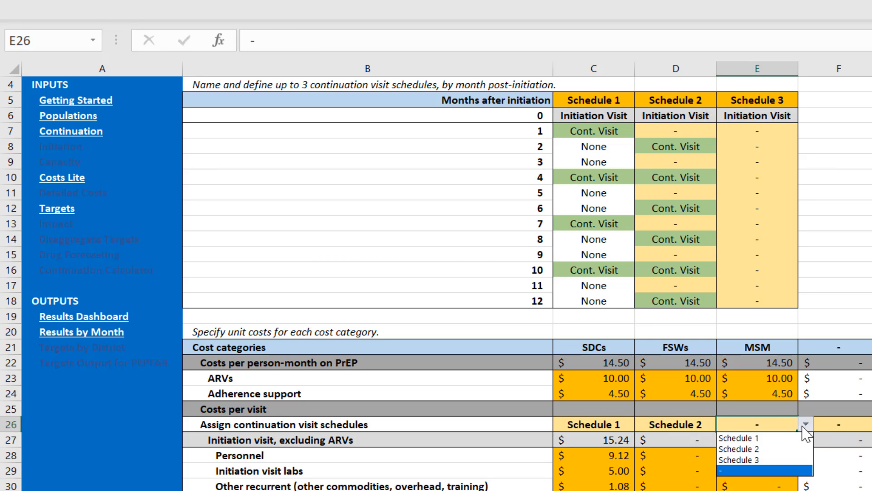
click(771, 450)
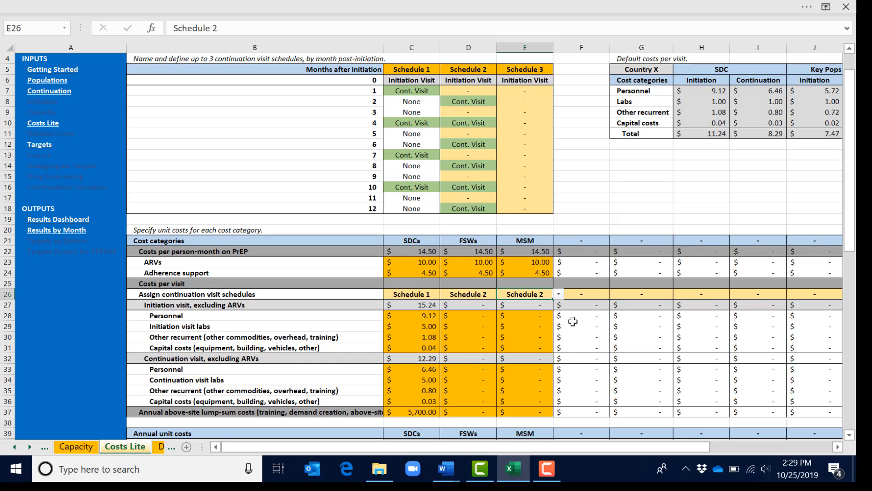
Step: Link the FSWs' initiation visit personnel and lab costs to the Key Pops initiation defaults in J7 and J8
scroll(701, 232, up, 1)
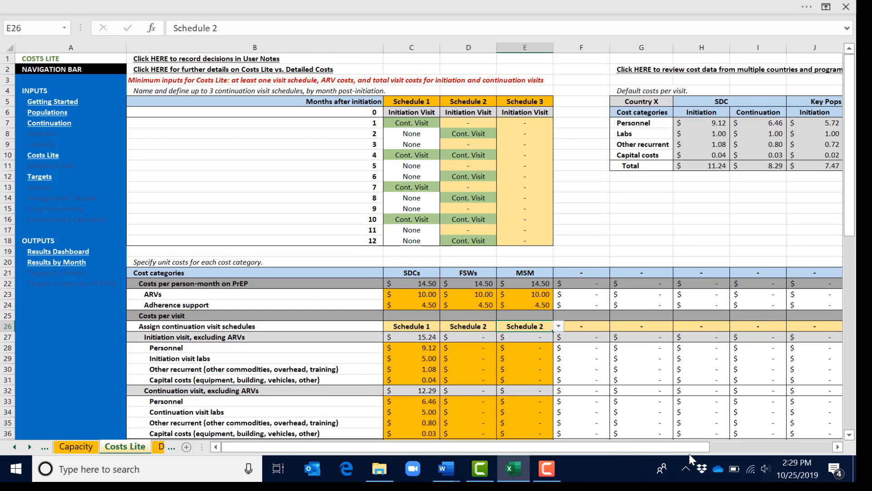
drag(695, 447, 719, 449)
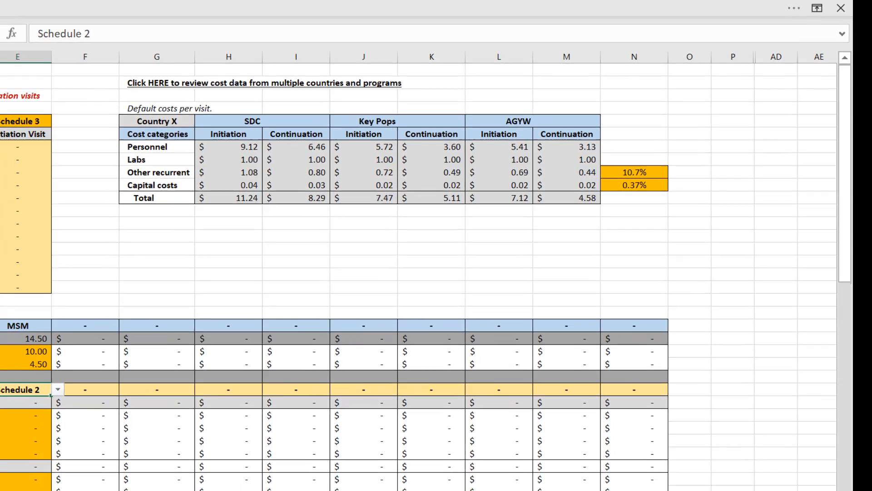
drag(701, 456, 688, 445)
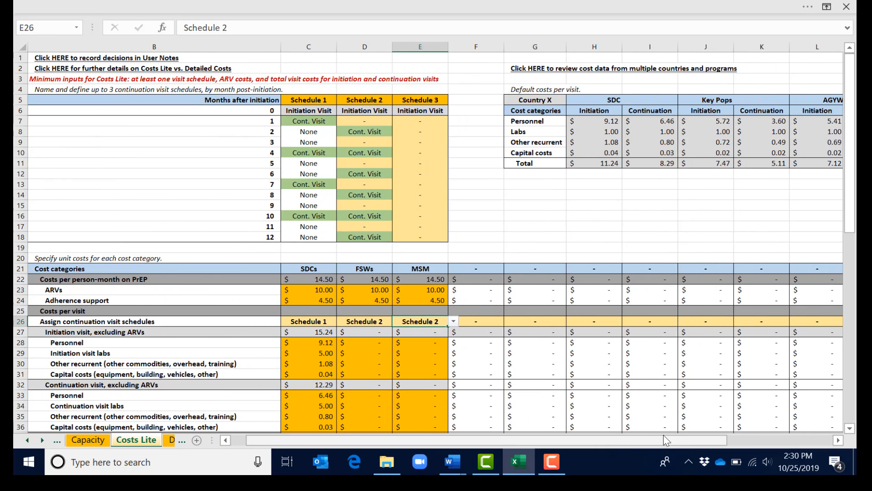
click(361, 346)
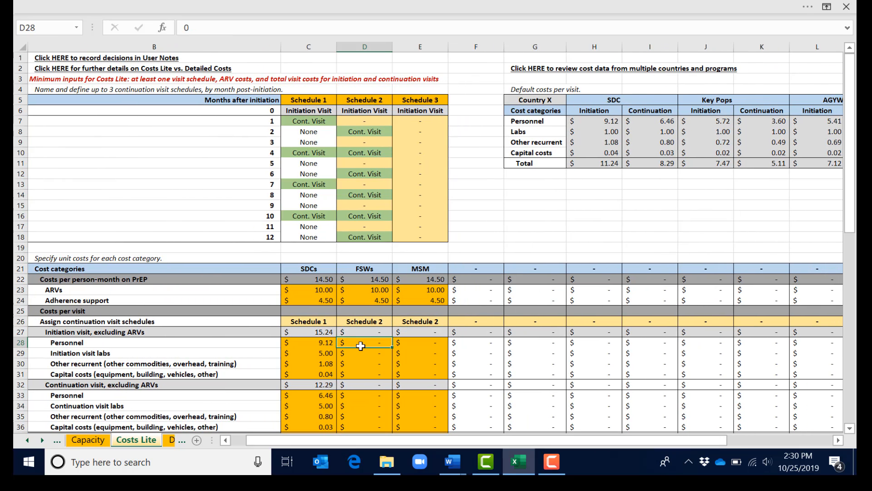
text(=)
click(711, 122)
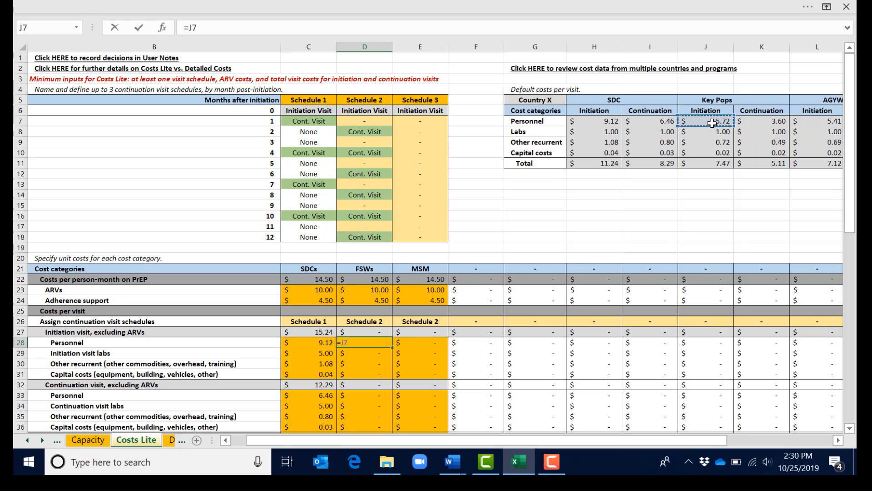
key(Return)
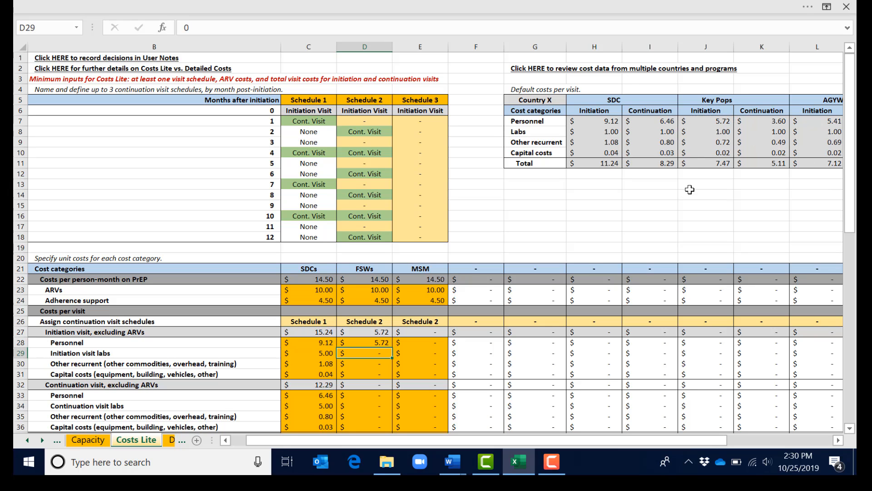
text(=)
click(703, 133)
key(Return)
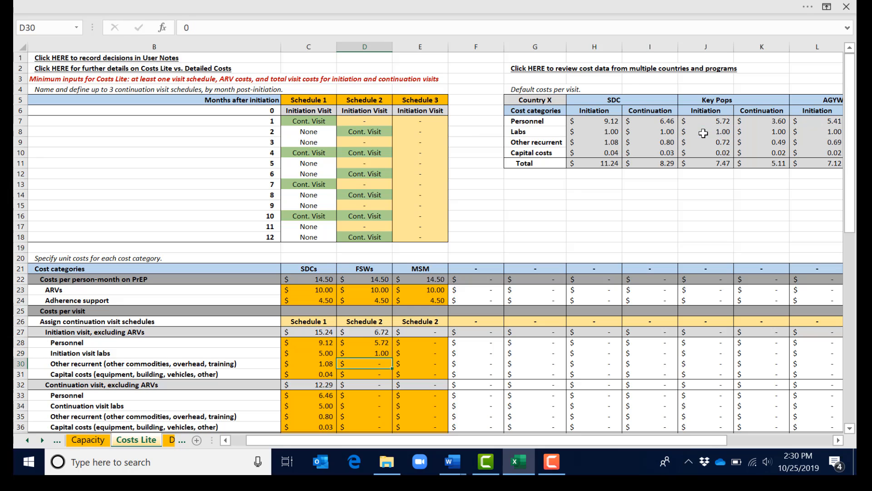
Step: Link the FSWs' initiation visit other recurrent and capital costs to the Key Pops initiation defaults in J9 and J10
text(=)
click(711, 143)
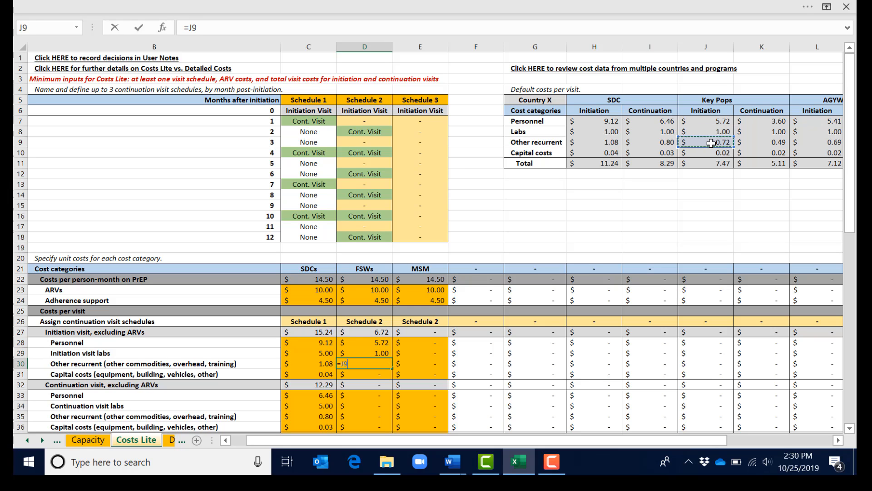
key(Return)
text(=)
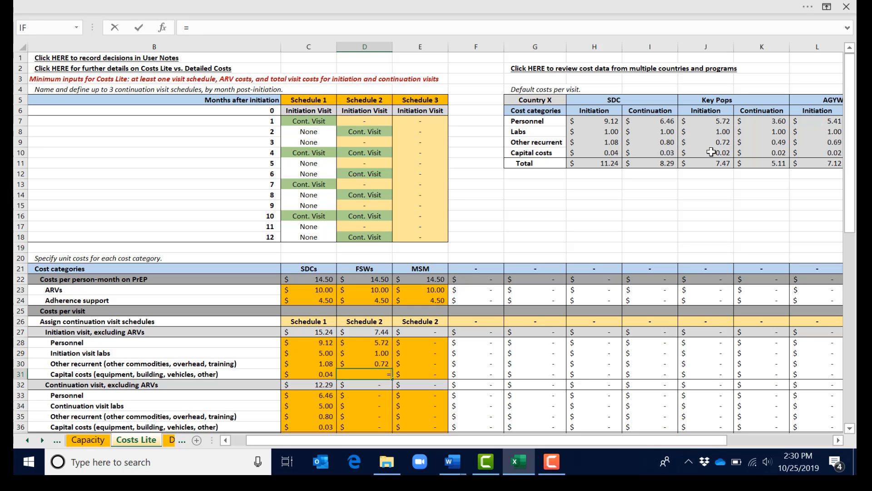
click(711, 152)
key(Return)
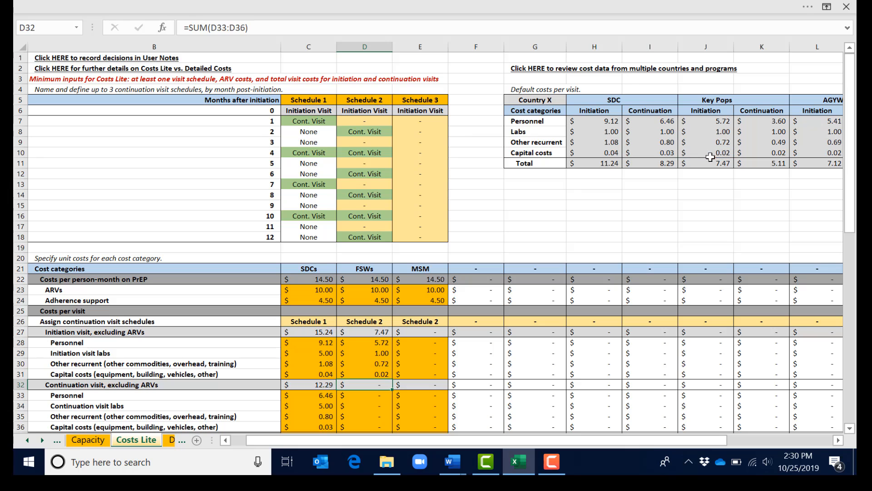
Step: Link the MSM initiation visit personnel and lab costs to the Key Pops initiation defaults in J7 and J8
click(433, 343)
text(=)
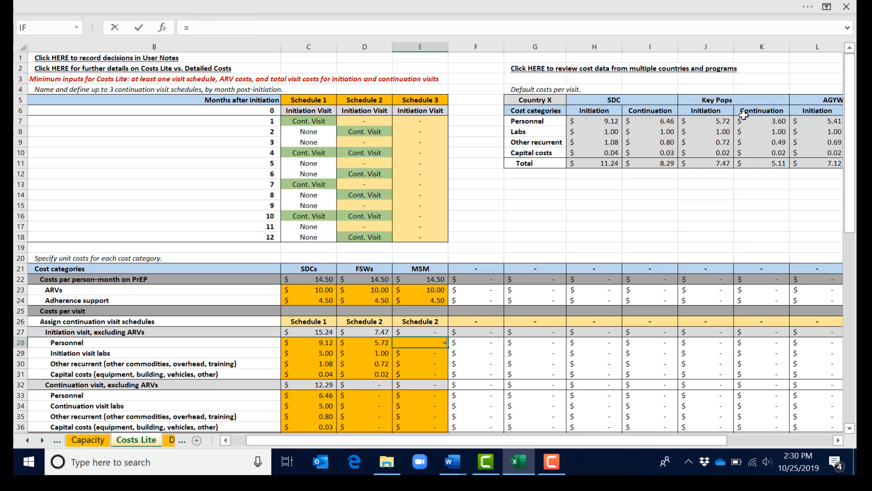
click(713, 120)
key(Return)
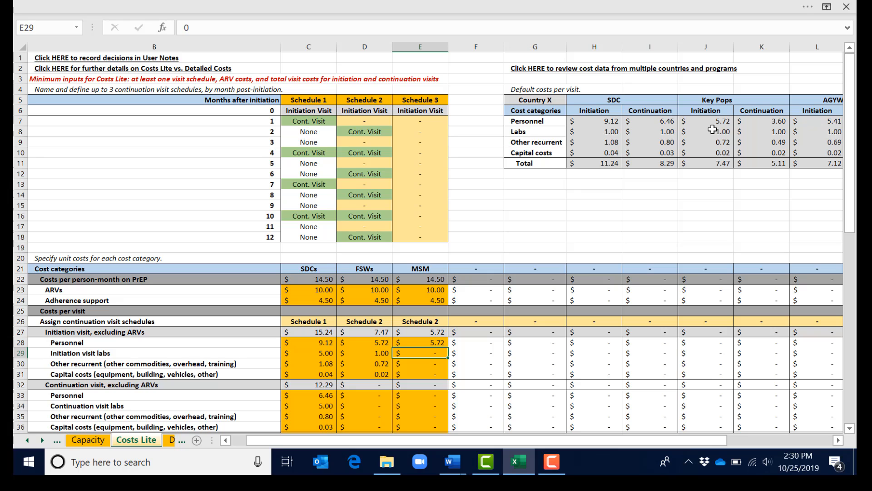
text(=)
click(713, 131)
key(Return)
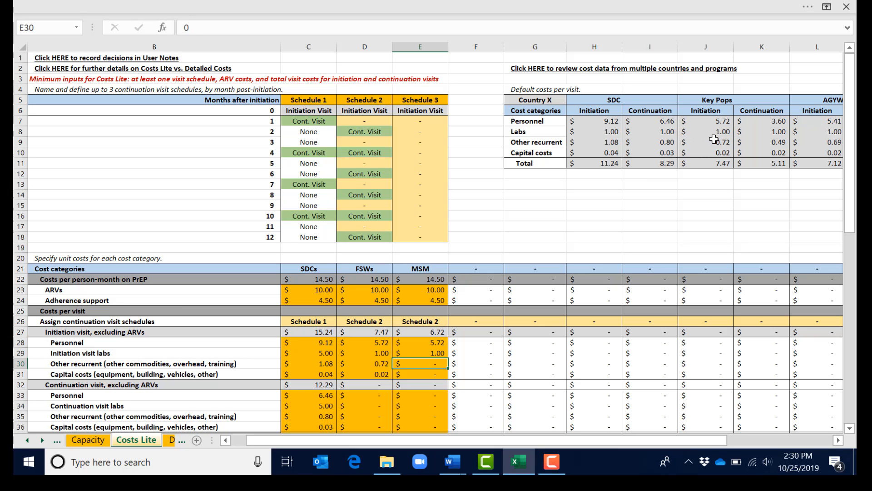
Step: Link the MSM initiation visit other recurrent and capital costs to the Key Pops initiation defaults in J9 and J10
text(=)
click(714, 142)
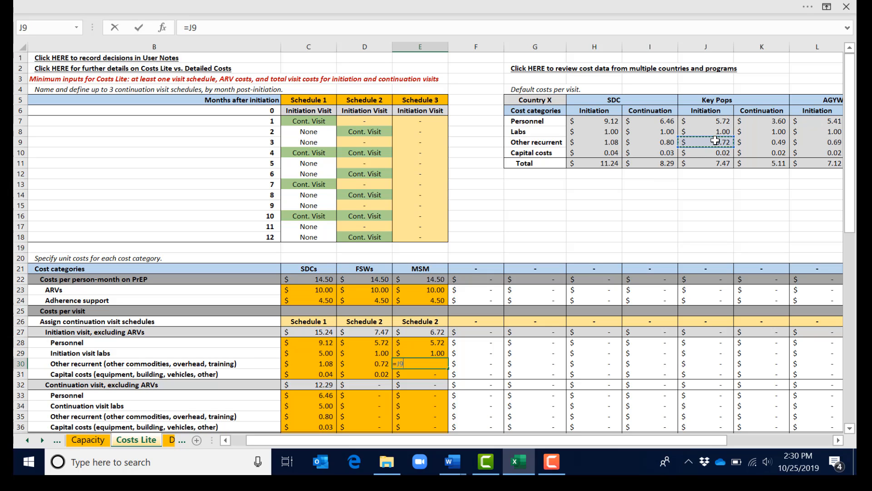
key(Return)
text(=)
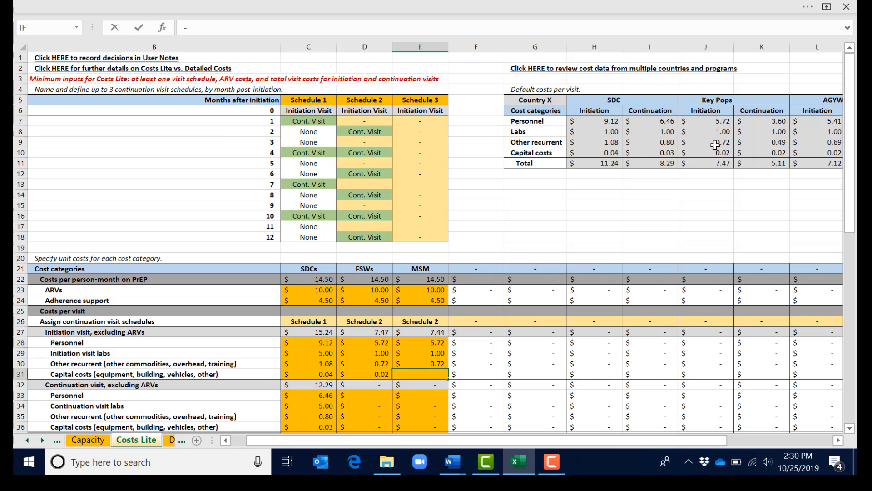
click(717, 152)
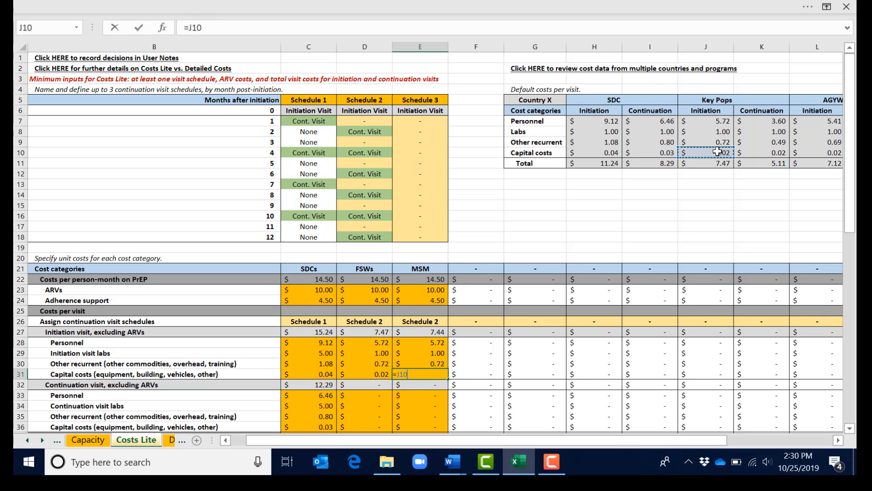
key(Return)
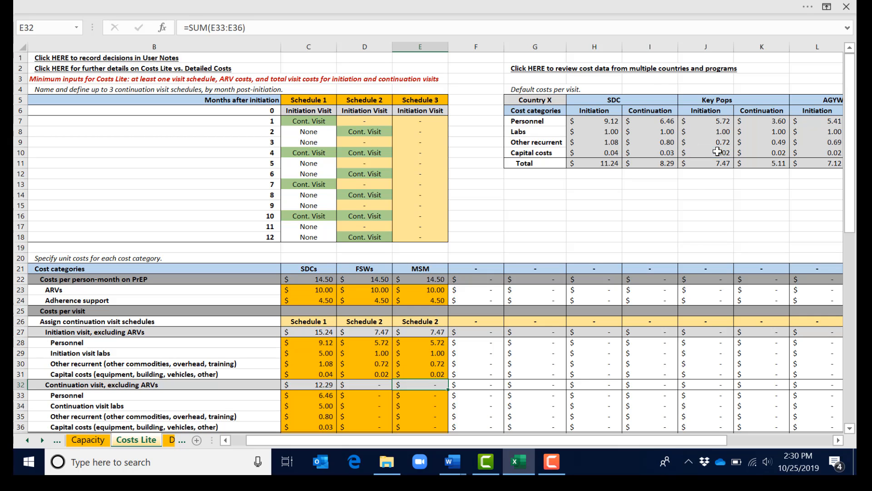
Step: Set the initiation visit labs cost to 5 for both FSWs and MSM
click(374, 354)
text(5)
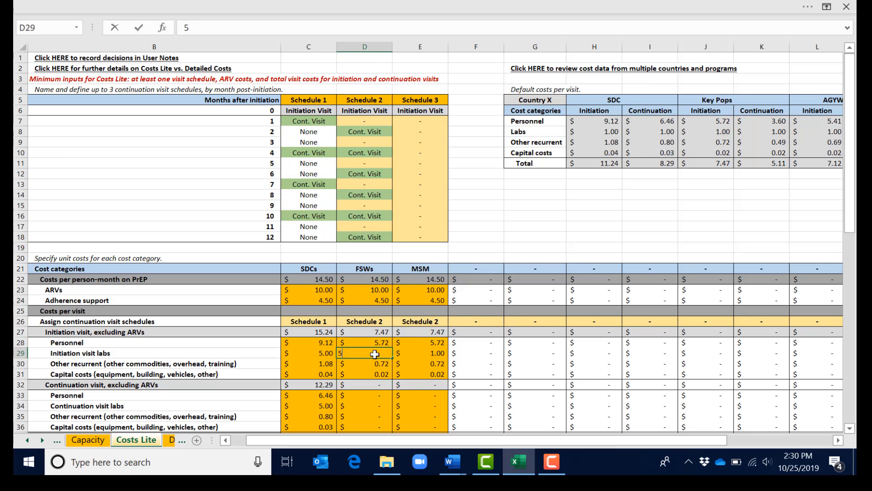
key(Tab)
text(5)
key(Tab)
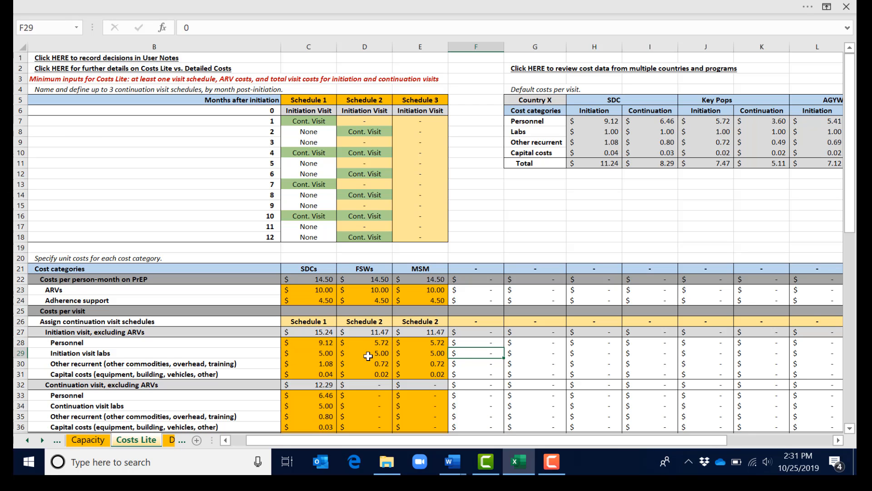
Step: Link the FSWs' continuation visit personnel and lab costs to the Key Pops continuation defaults in K7 and K8
scroll(370, 355, down, 1)
click(359, 366)
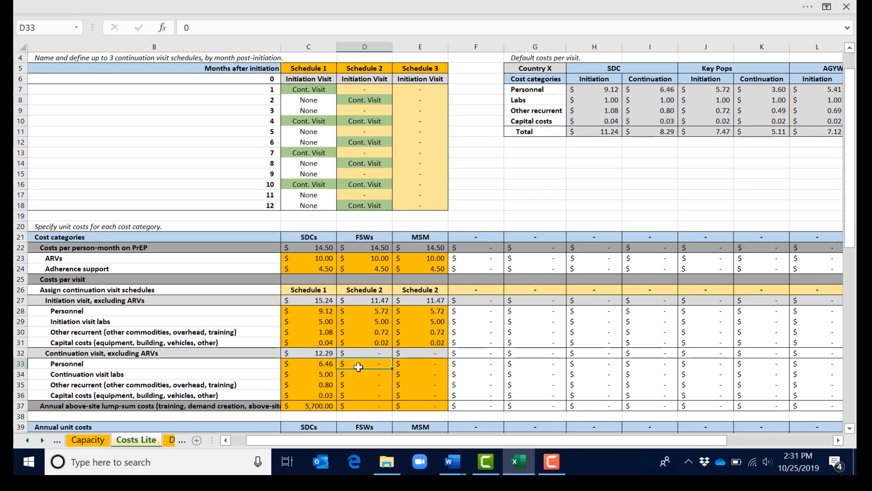
text(=)
click(750, 92)
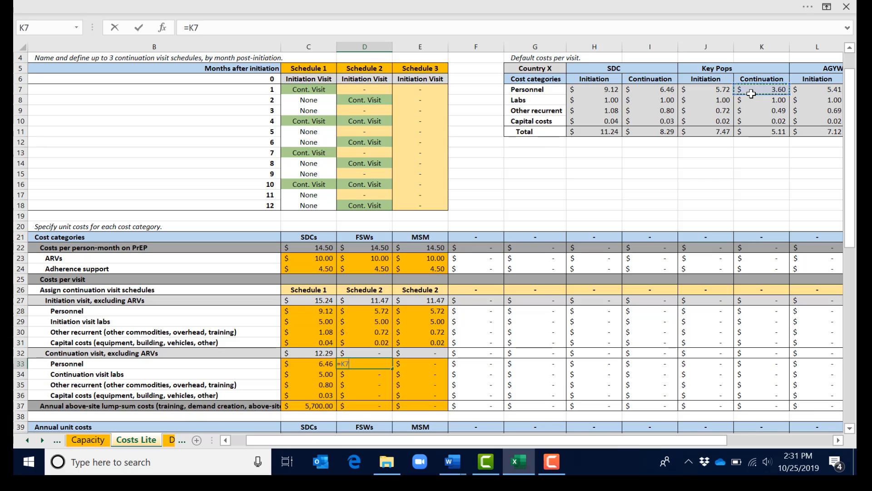
key(Return)
text(=)
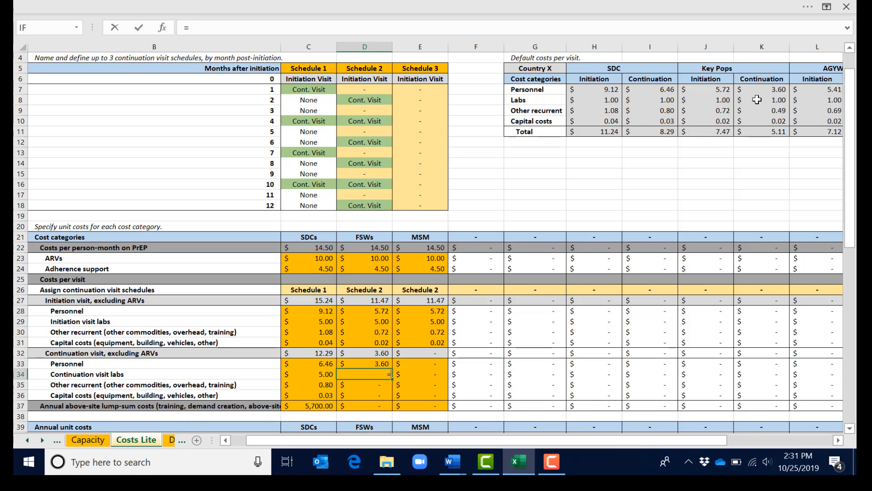
click(756, 100)
key(Return)
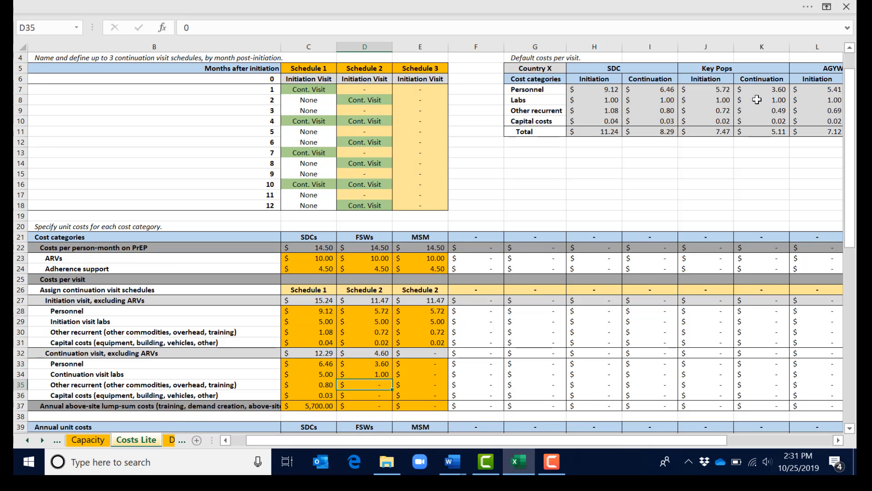
Step: Link the FSWs' continuation visit other recurrent and capital costs to the Key Pops continuation defaults in K9 and K10
text(=)
click(768, 109)
key(Return)
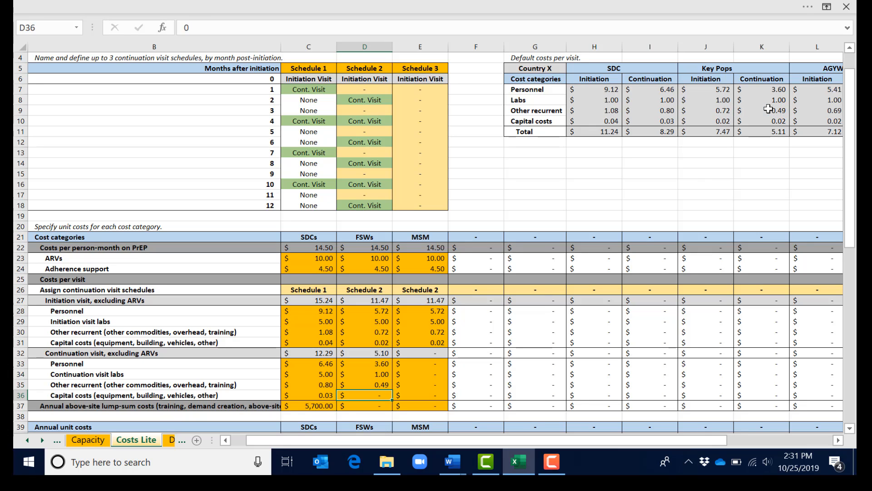
text(=)
click(772, 121)
key(Return)
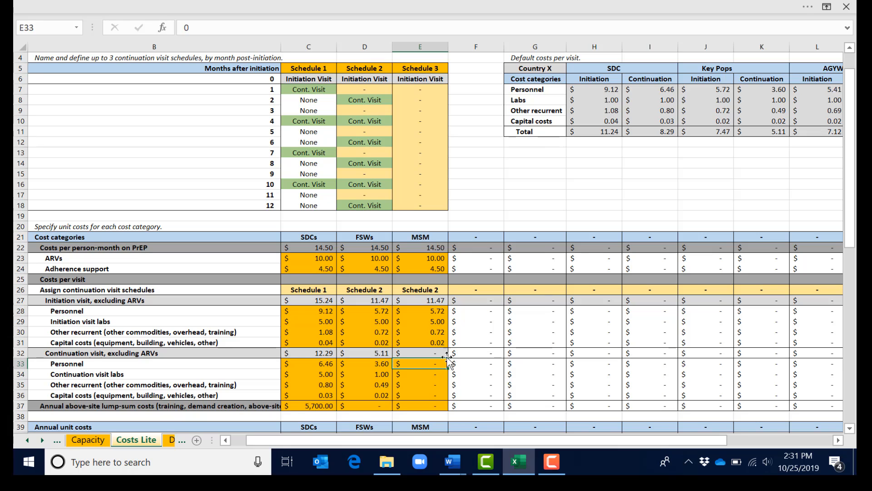
Step: Link the MSM continuation visit personnel and lab costs to the Key Pops continuation defaults in K7 and K8
text(=)
click(772, 91)
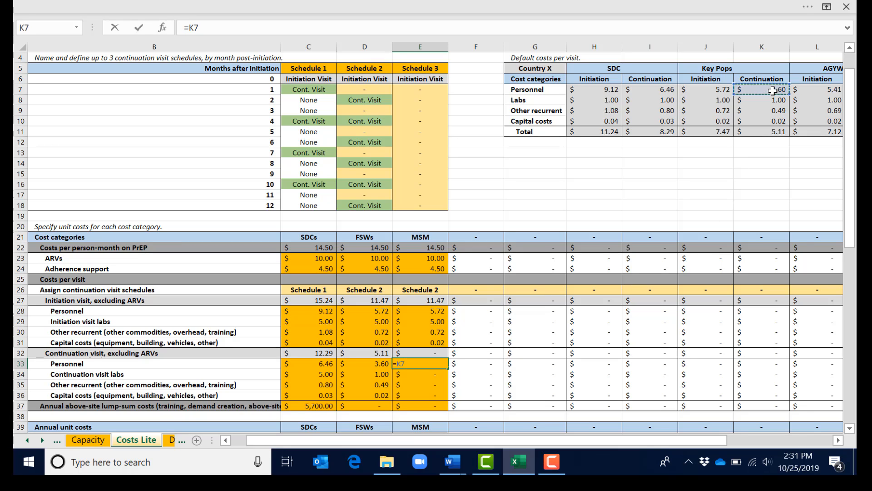
key(Return)
text(=)
click(767, 102)
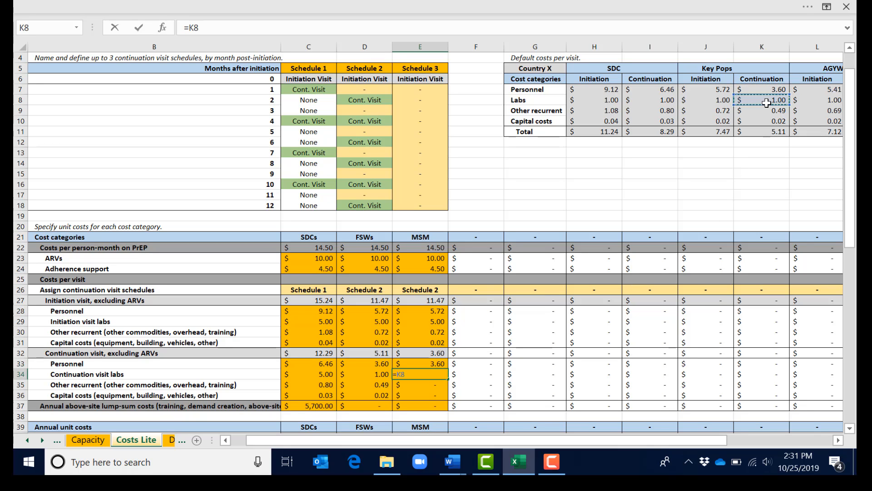
key(Return)
Step: Link the MSM continuation visit other recurrent and capital costs to the Key Pops continuation defaults in K9 and K10
text(=)
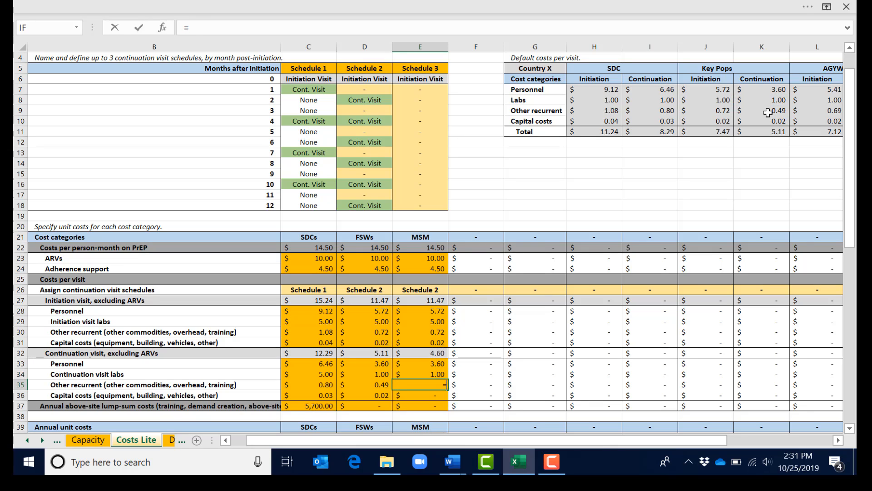
click(768, 112)
key(Return)
text(=)
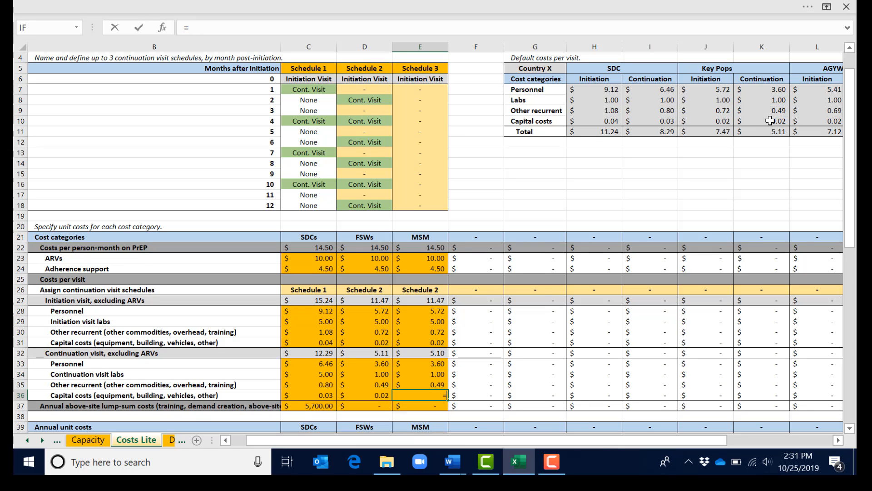
click(770, 120)
key(Return)
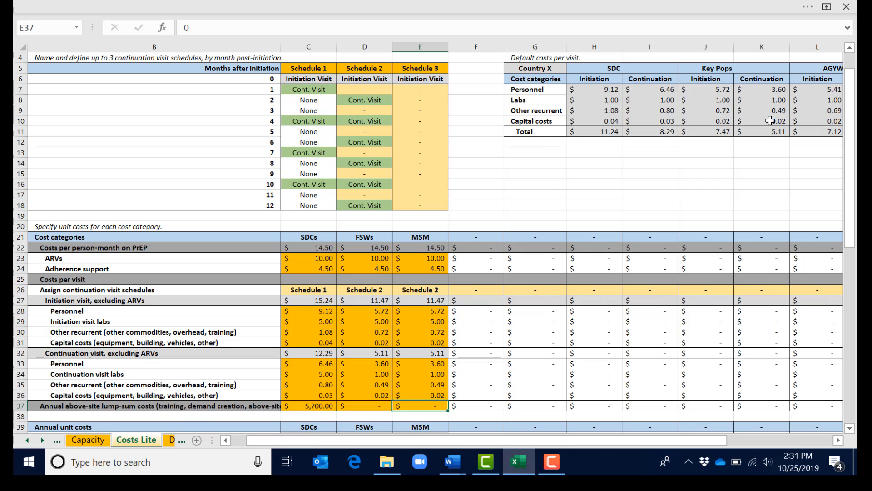
Step: Set the annual above-site lump-sum costs to 5000 for both FSWs and MSM
scroll(770, 121, down, 3)
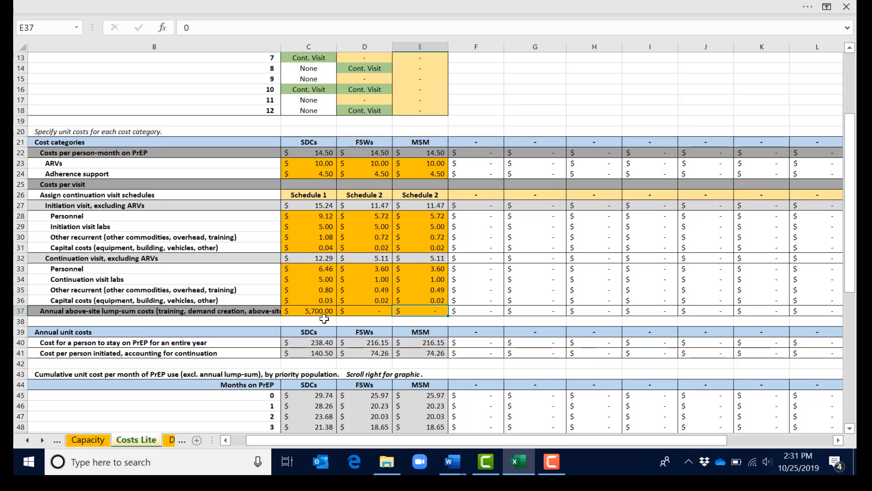
click(368, 311)
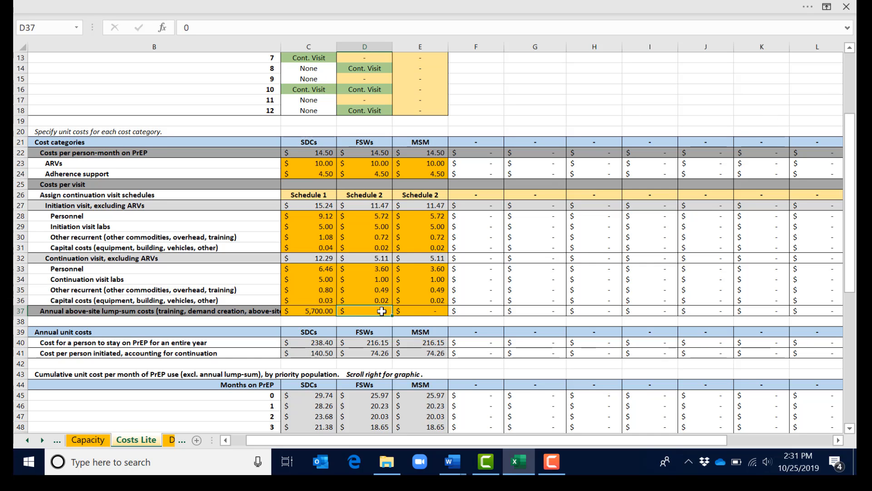
text(5000)
key(Tab)
text(5000)
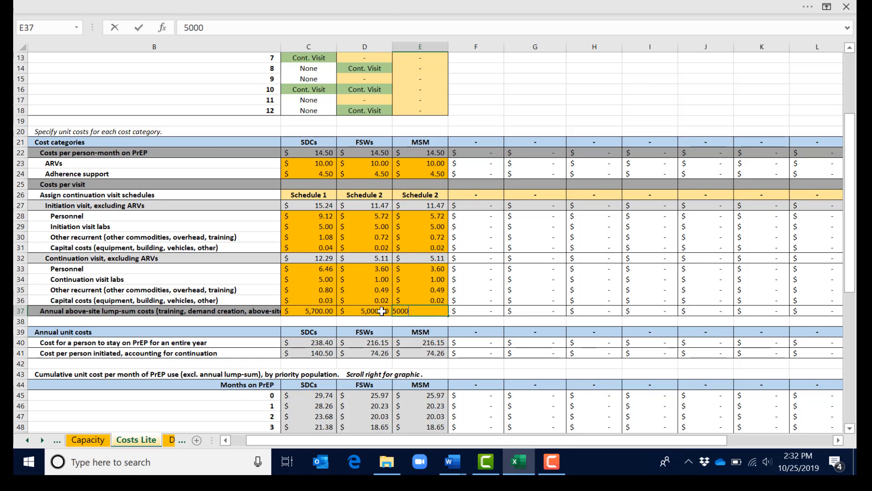
key(Return)
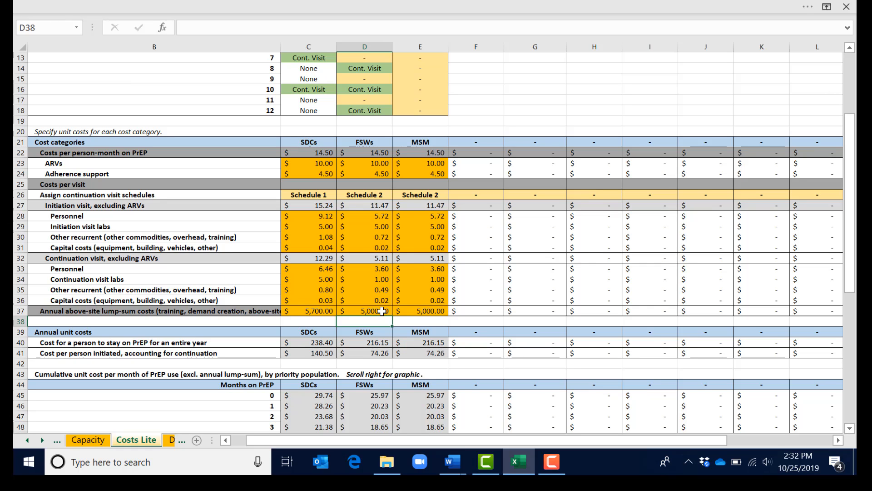
Step: Review the annual unit costs, the cumulative unit costs per month of PrEP use and the average monthly cost per person initiated
scroll(509, 283, down, 1)
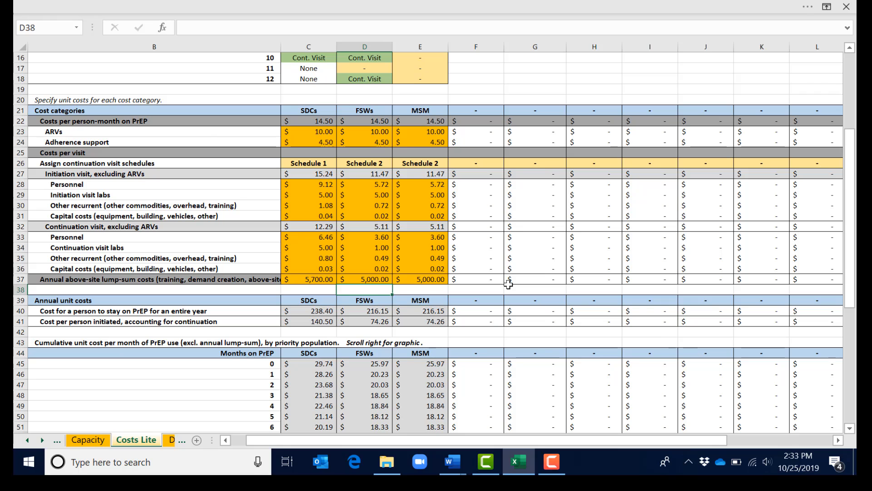
scroll(508, 284, down, 4)
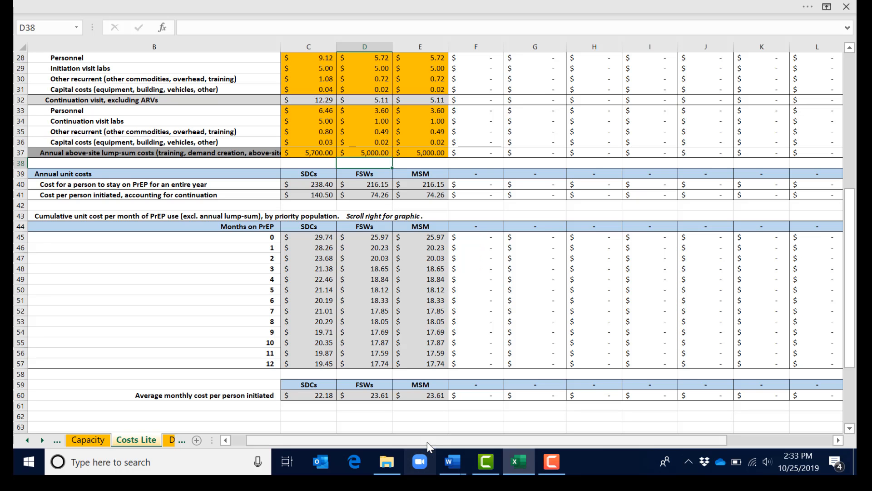
drag(461, 440, 441, 437)
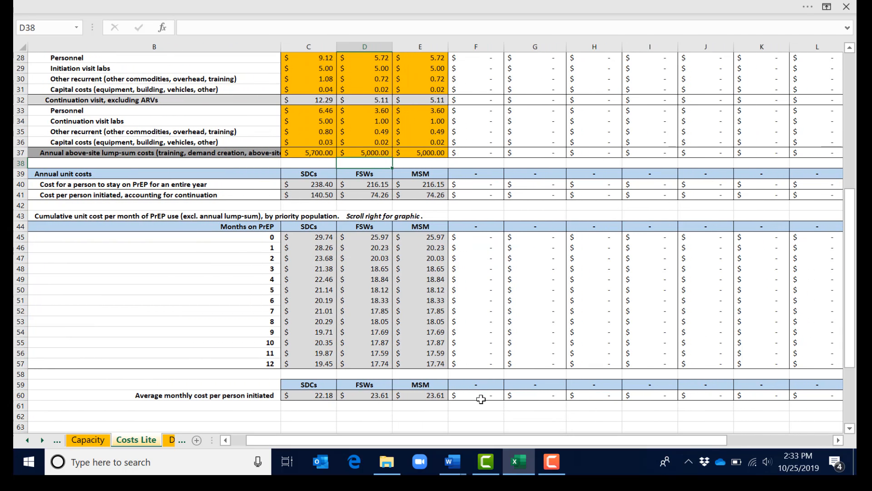
scroll(481, 399, up, 9)
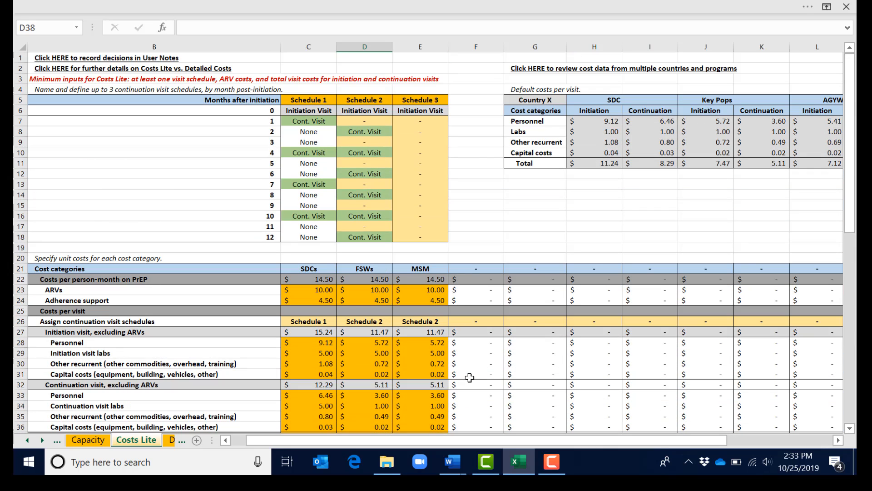